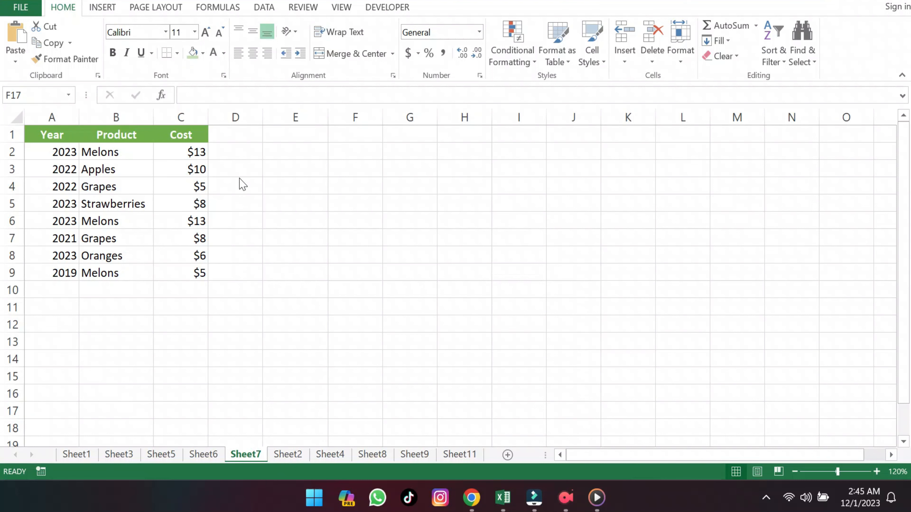
- Enter =COUNTIFS(A2:A9,"=2023") in cell E3 to count the rows whose year is 2023
left_click(294, 166)
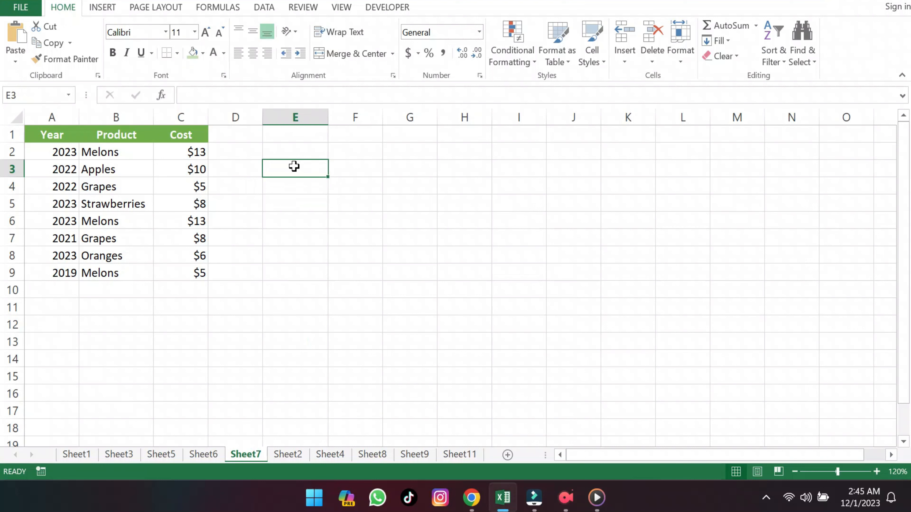
double_click(294, 166)
type("=CO")
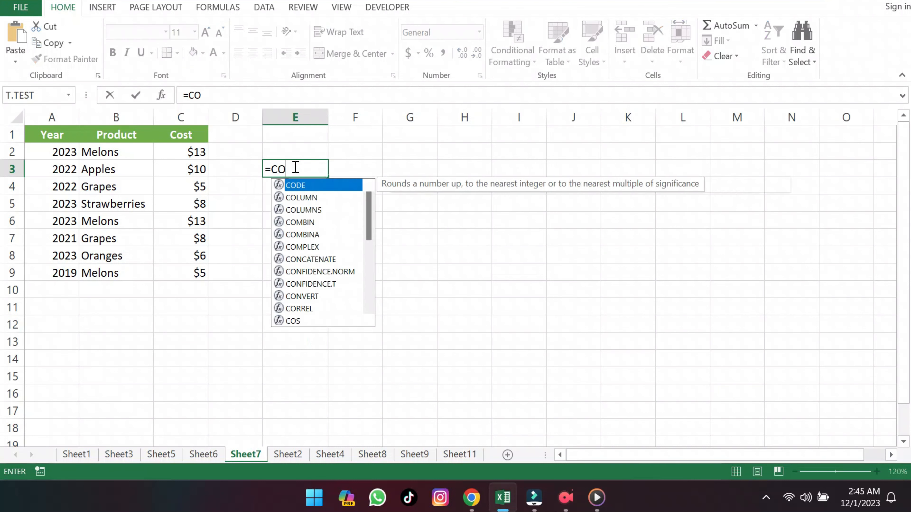
type("UNTIF")
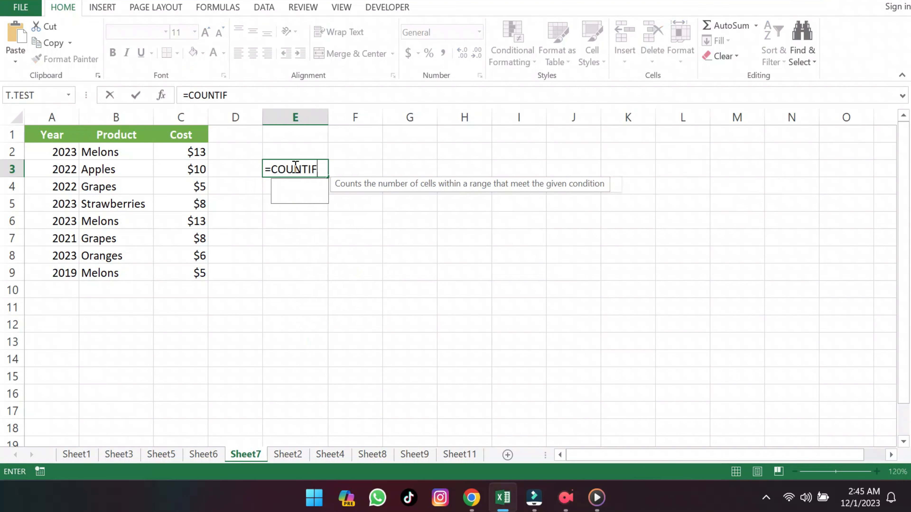
type("S(")
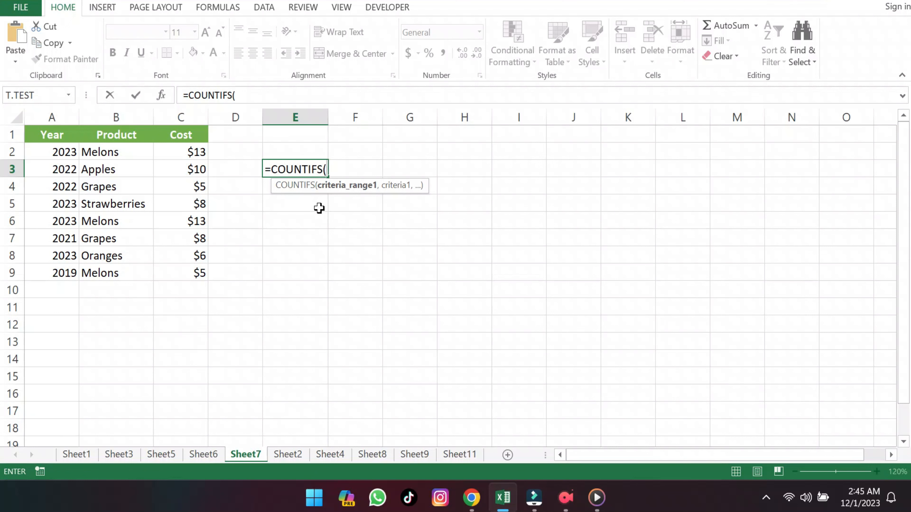
left_click(55, 154)
left_click_drag(54, 161, 42, 262)
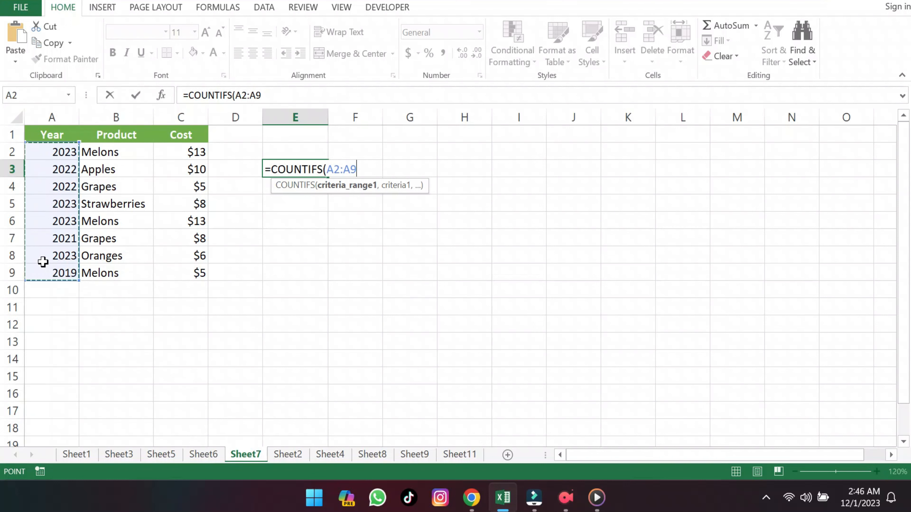
type(",")
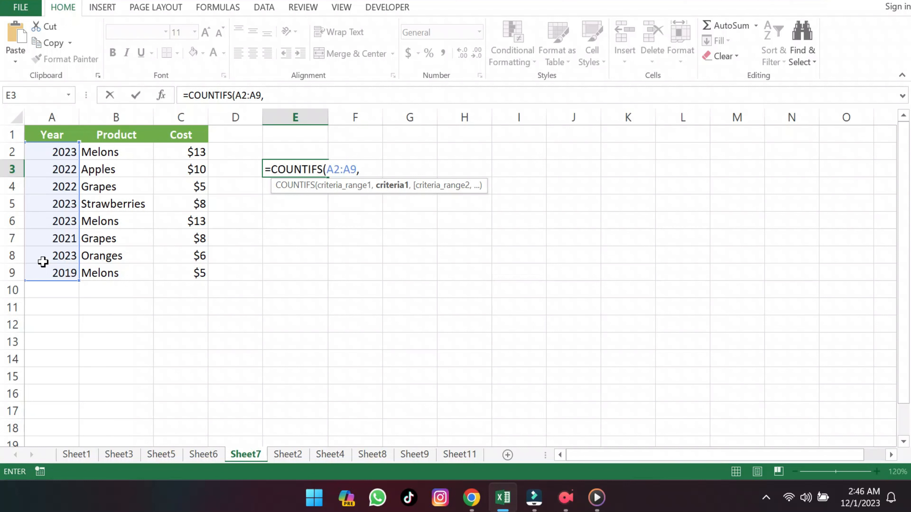
type("\"=2023\"")
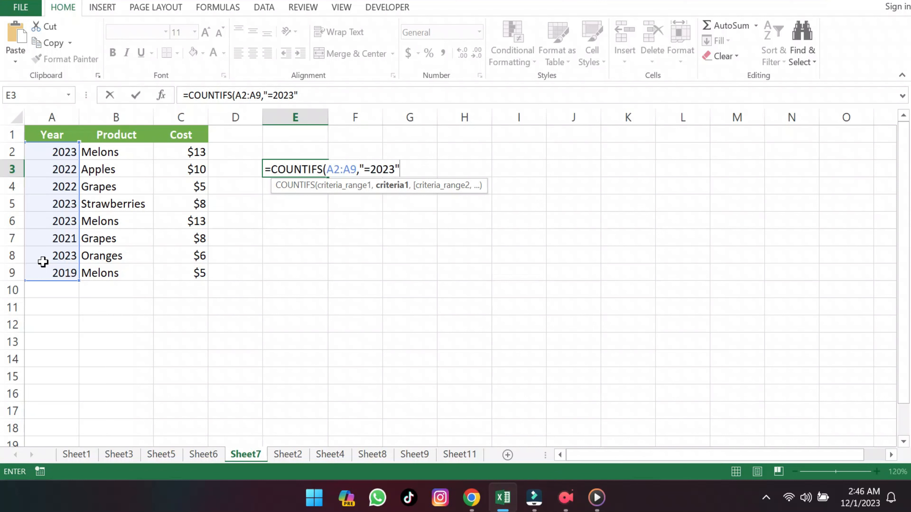
type(")")
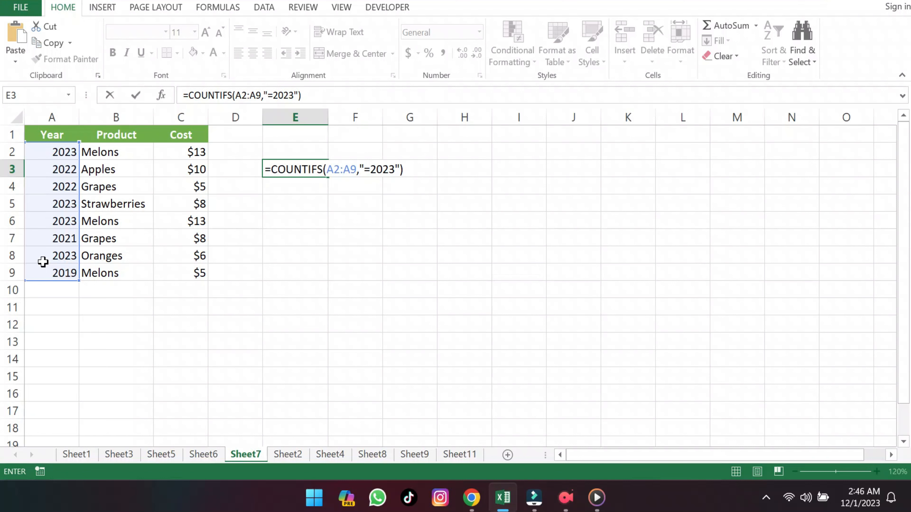
key("Return")
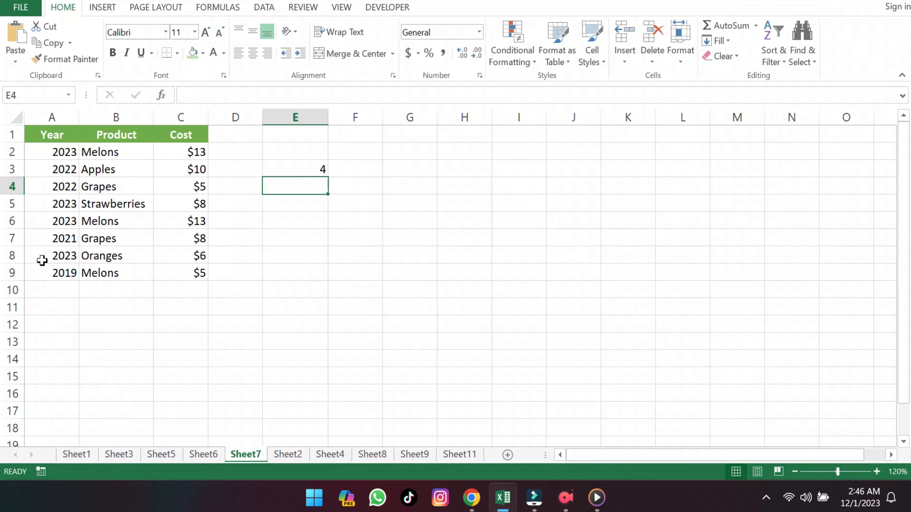
left_click(289, 171)
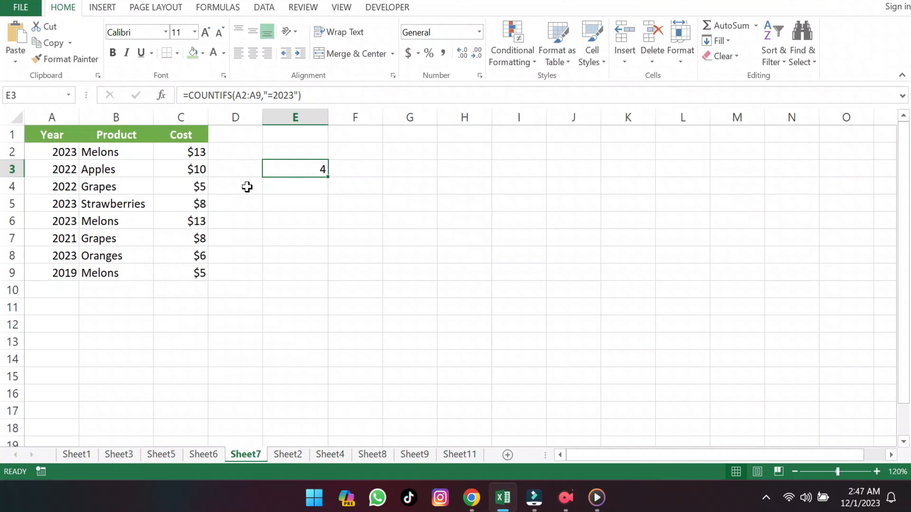
- Enter =COUNTIFS(A2:A9,"=2023",B2:B9,"=MELONS") in cell E4 to count the melon rows from 2023
left_click(309, 186)
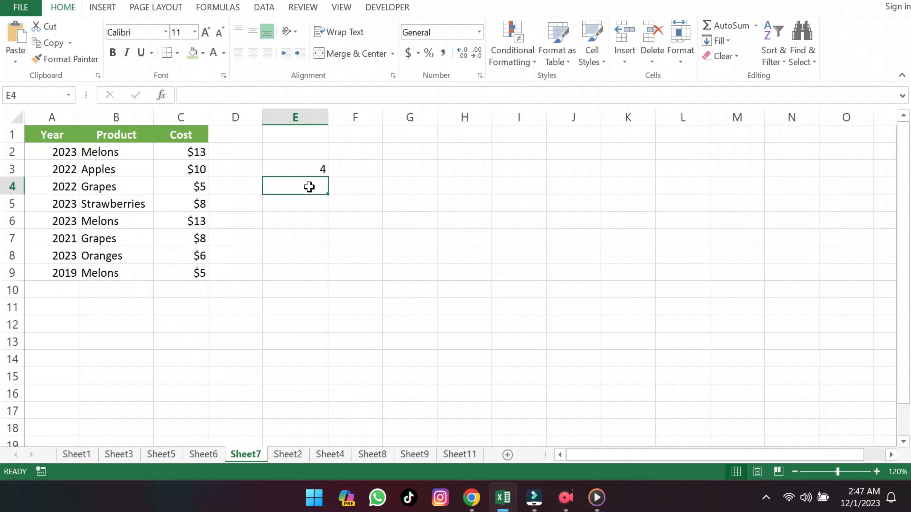
double_click(309, 186)
type("=COUNTIFS")
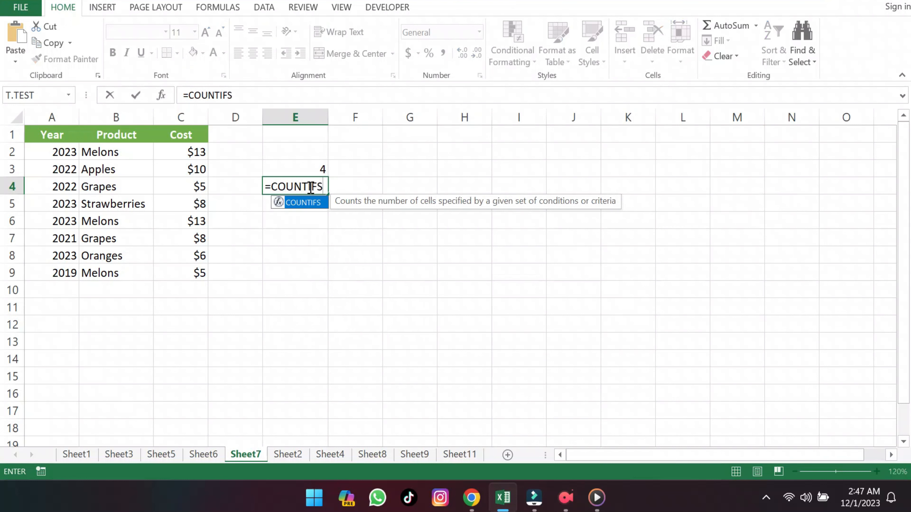
type("(")
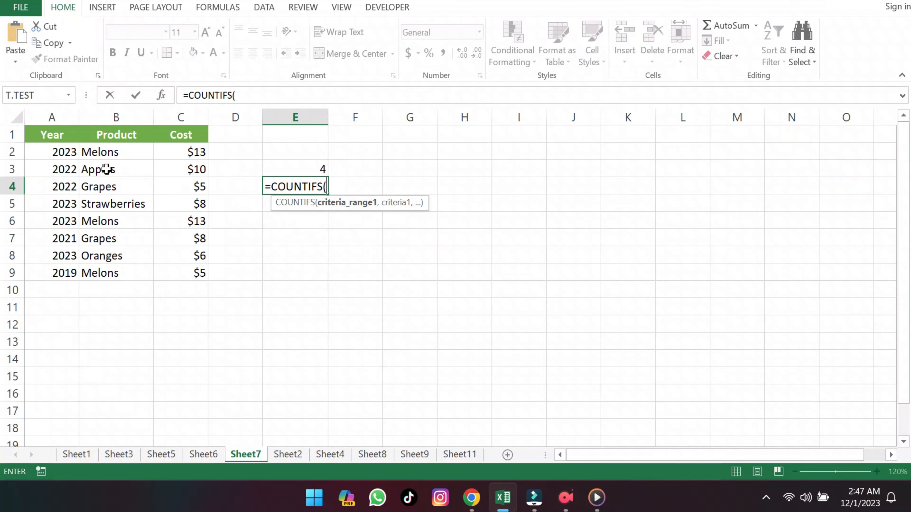
left_click_drag(71, 152, 73, 268)
type(",")
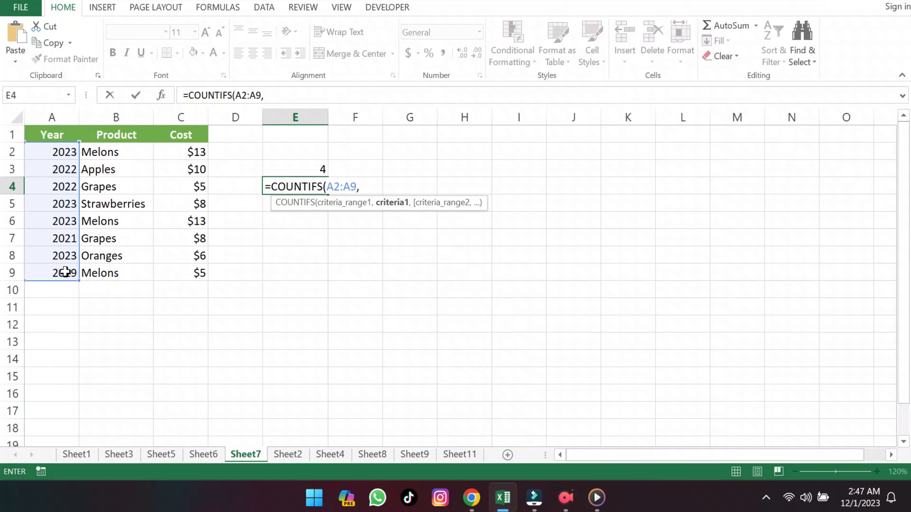
type("\"=2023\",")
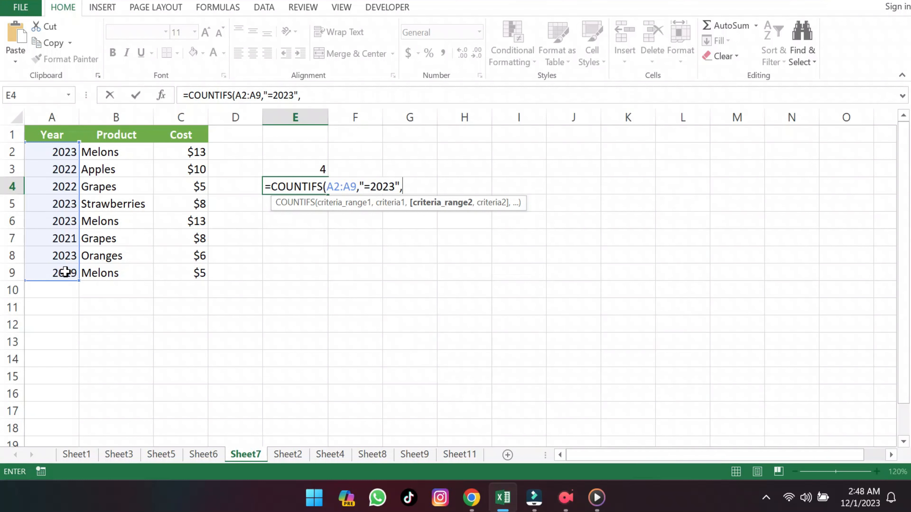
left_click_drag(116, 157, 113, 275)
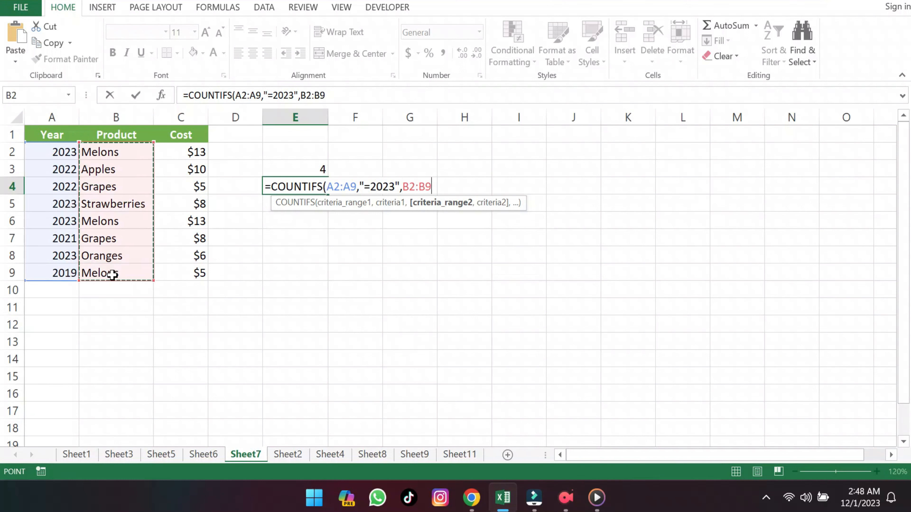
type(",\"=")
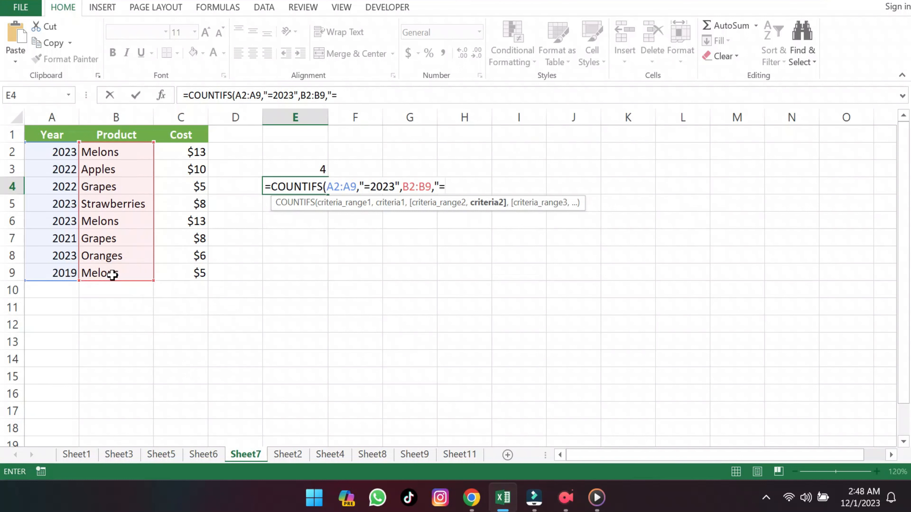
type("MELONS\")")
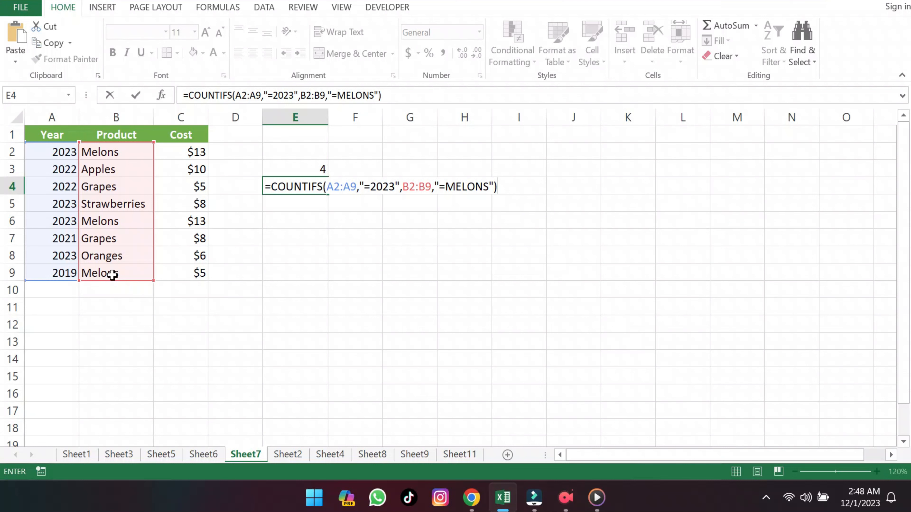
key("ctrl+Return")
key("Return")
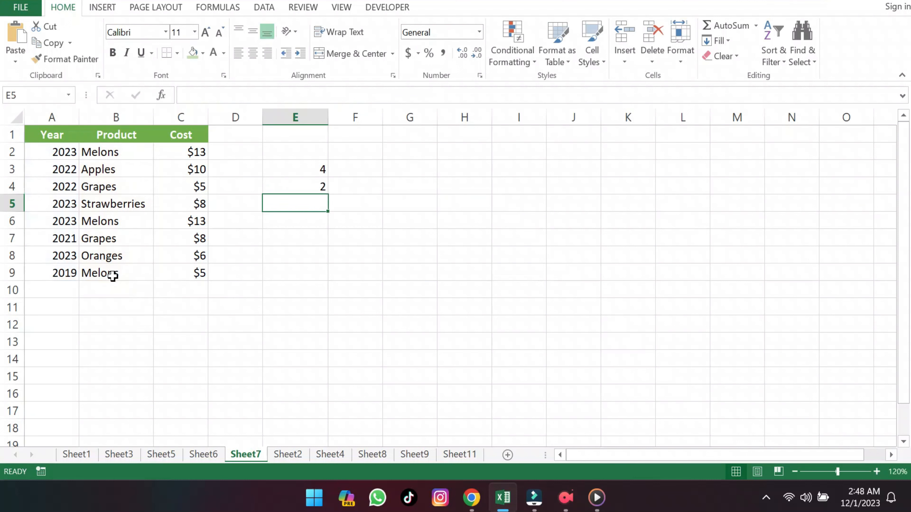
left_click(299, 187)
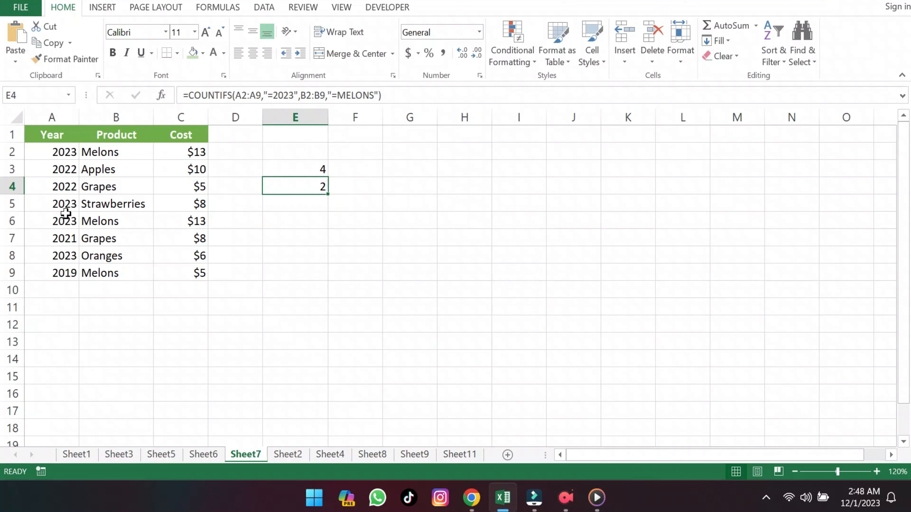
- Start a COUNTIFS formula in cell E5 with the year range A2:A9 and the criterion ">=2019"
left_click(298, 204)
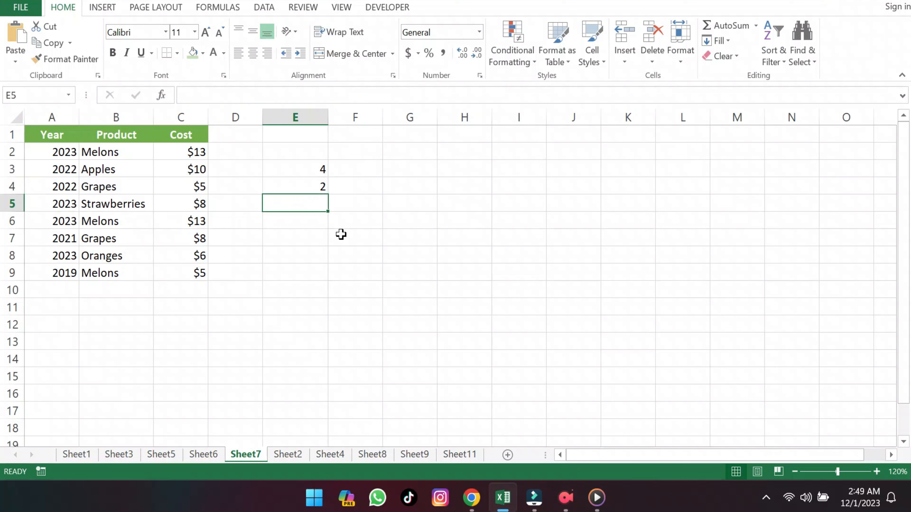
key("F2")
type("+")
key("BackSpace")
type("=C")
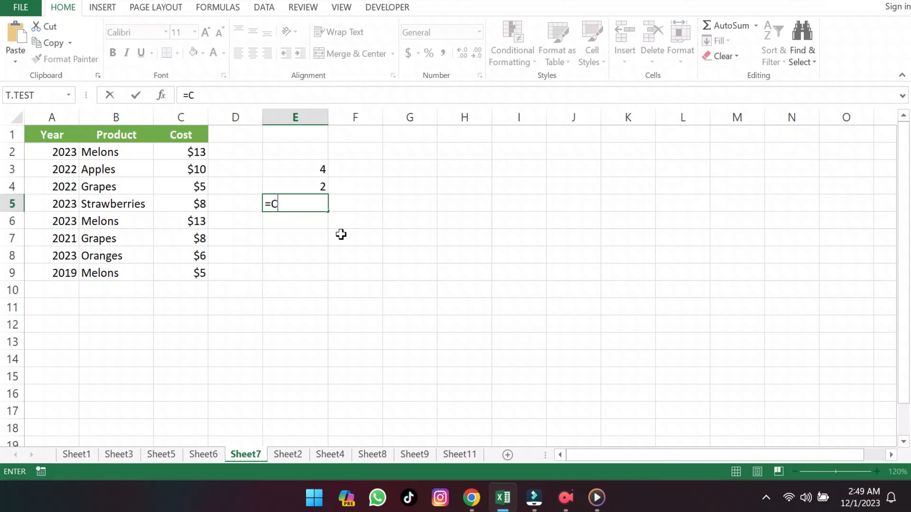
type("OUNTIFS")
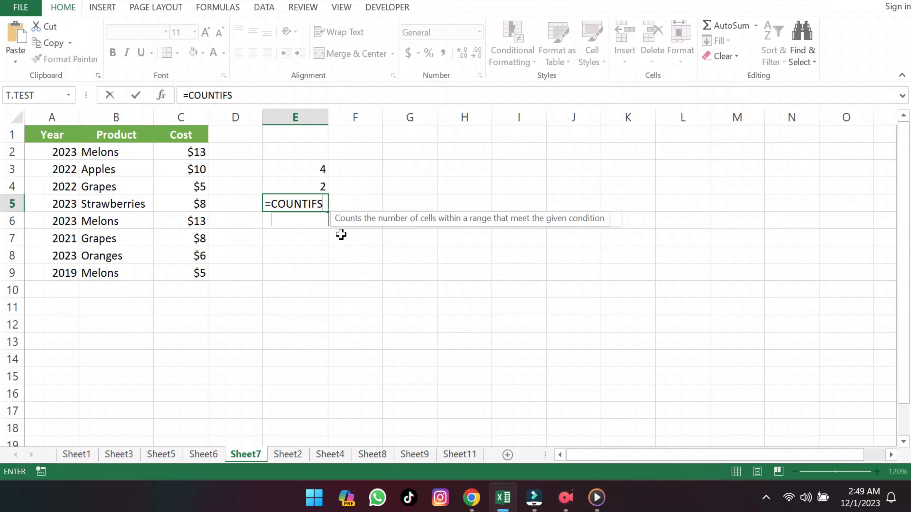
type("(")
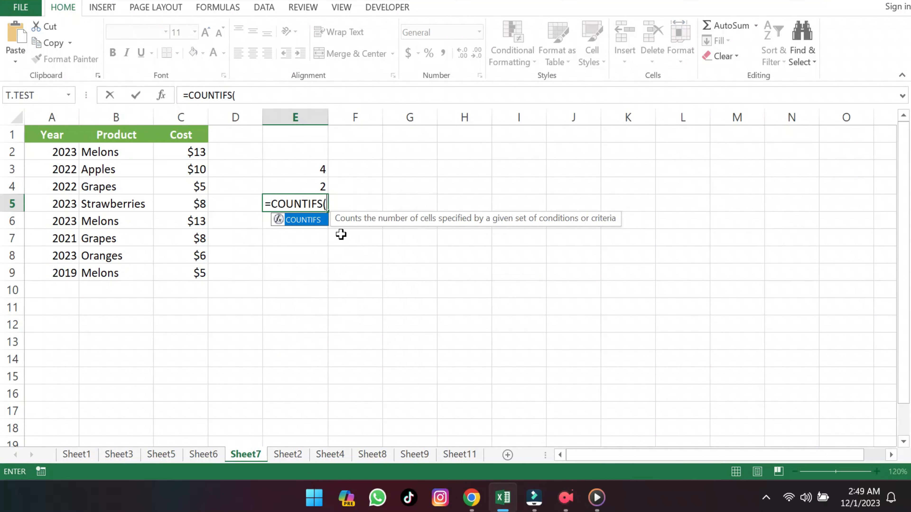
left_click_drag(65, 151, 61, 271)
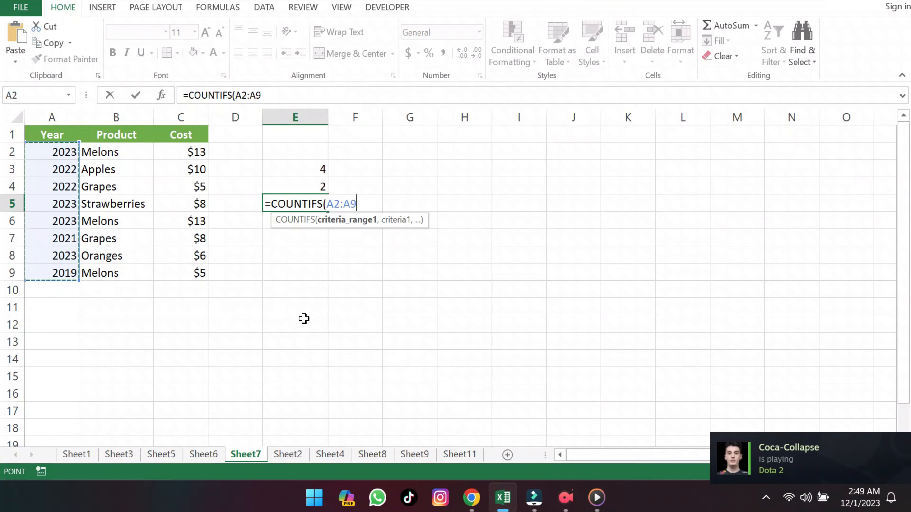
type(",")
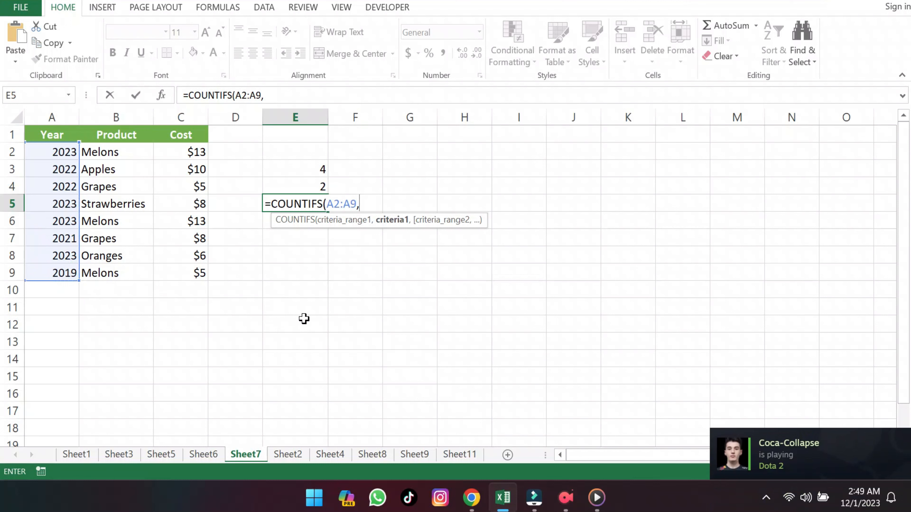
type("\">=2019\",")
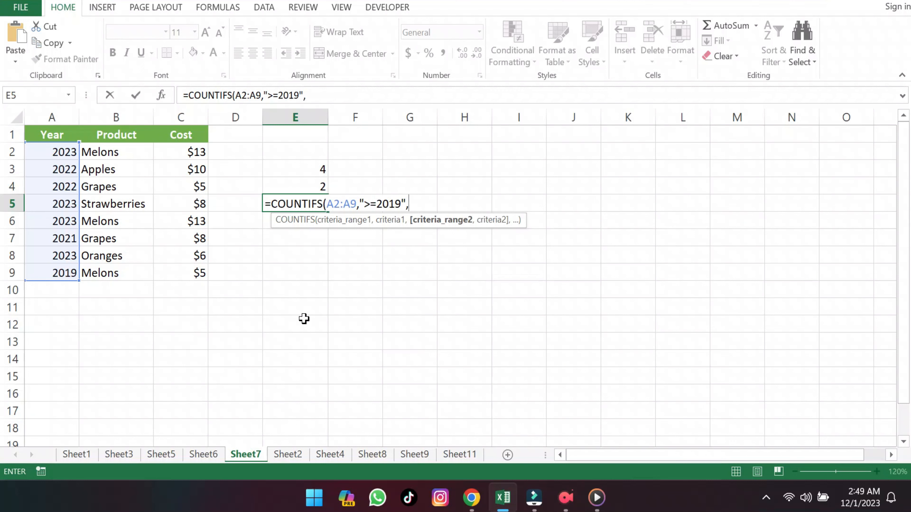
- Complete the E5 formula with the product condition B2:B9,"=MELONS" and the upper year limit A2:A9,"<=2022"
left_click_drag(97, 155, 111, 266)
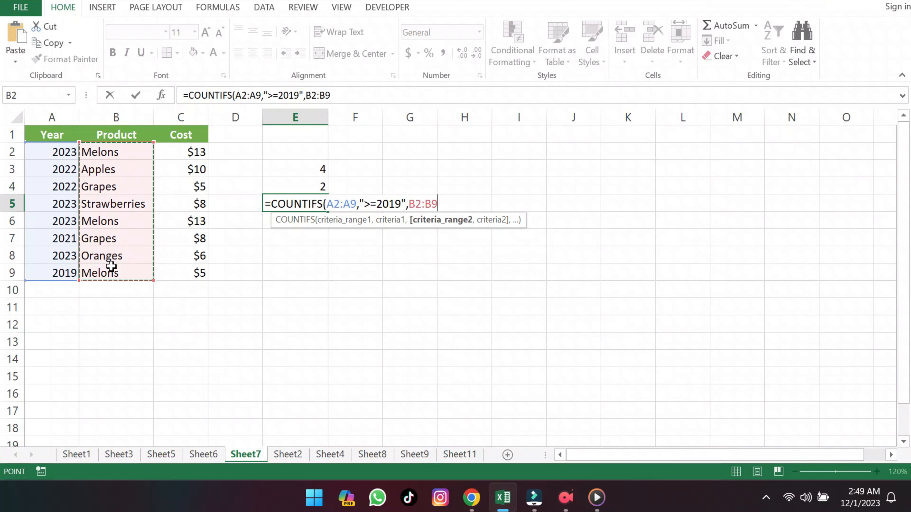
type(",")
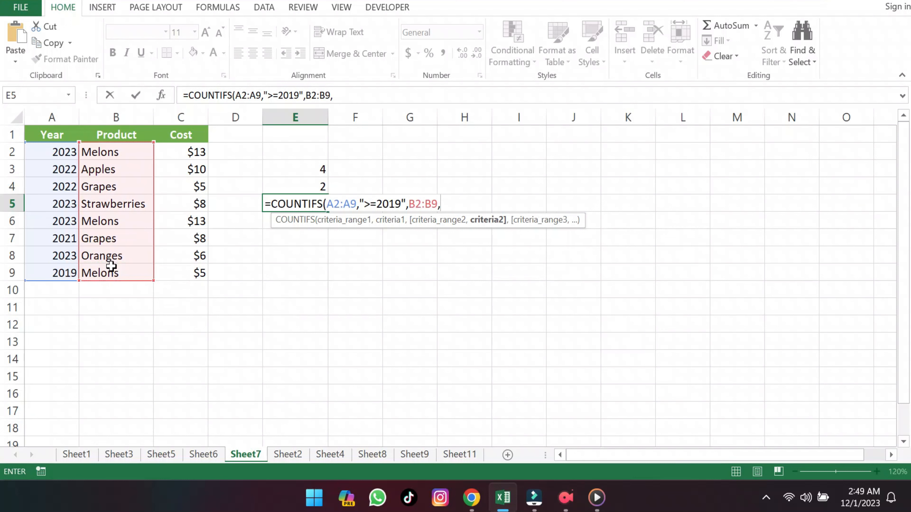
type("\"=MELO")
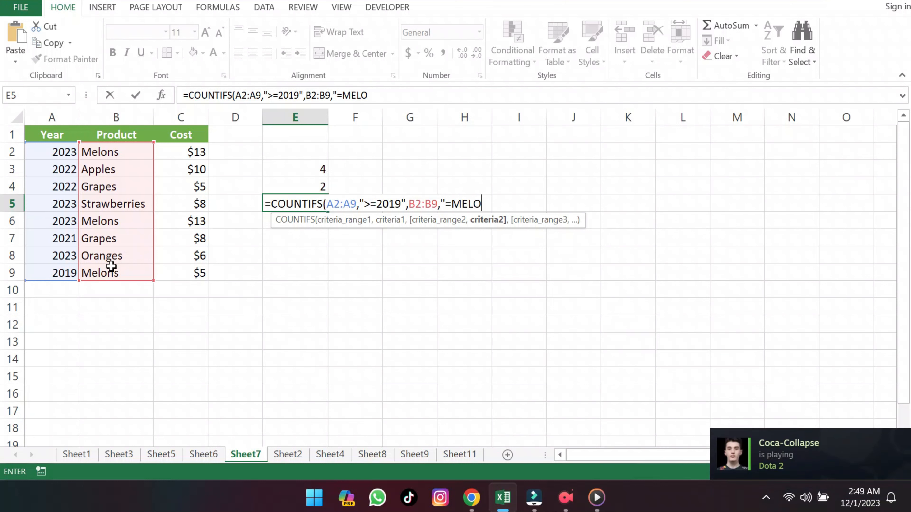
type("NS\",")
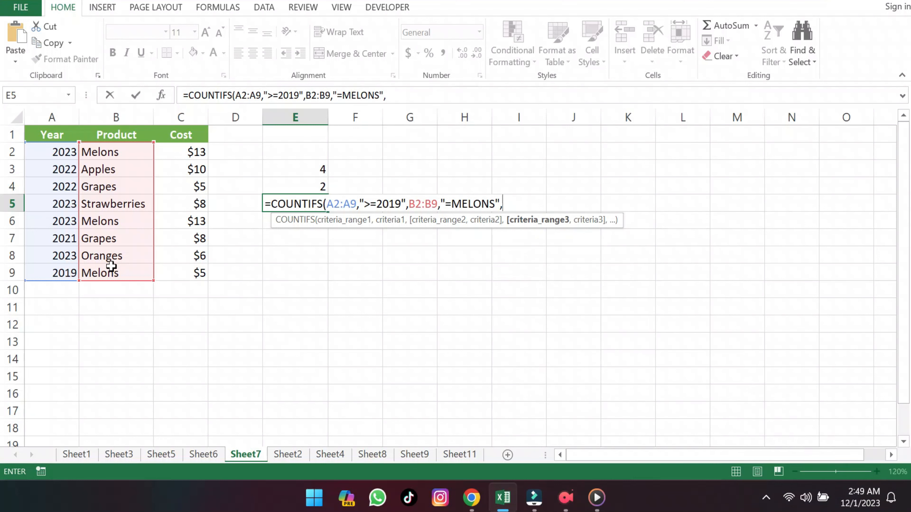
left_click_drag(64, 156, 56, 276)
type(",")
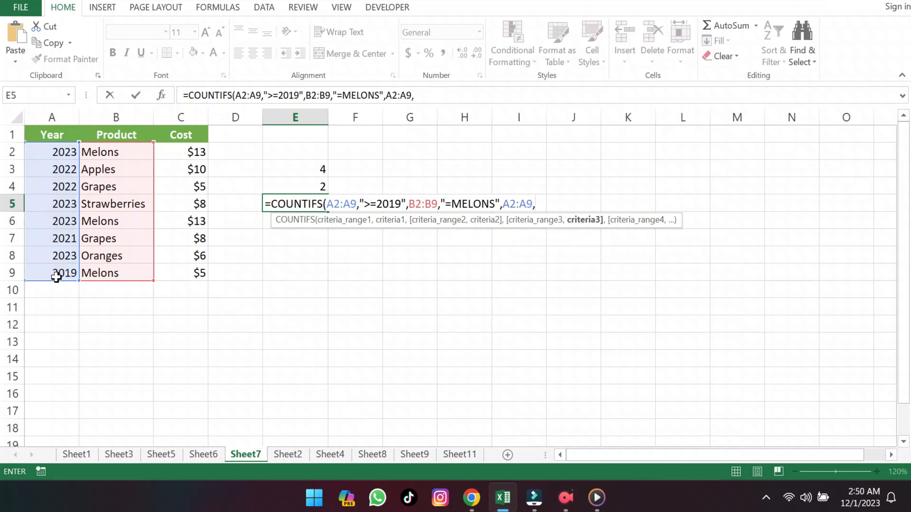
type("\"<=2022\"")
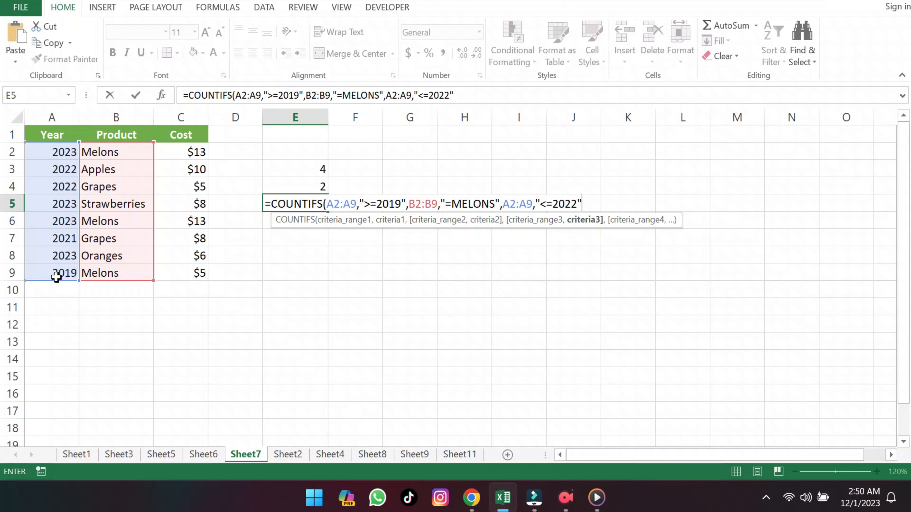
type(")")
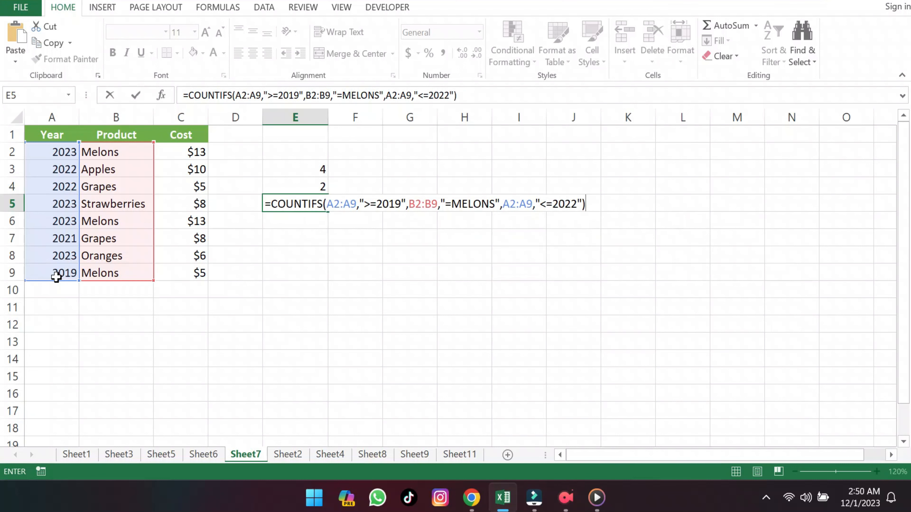
key("Return")
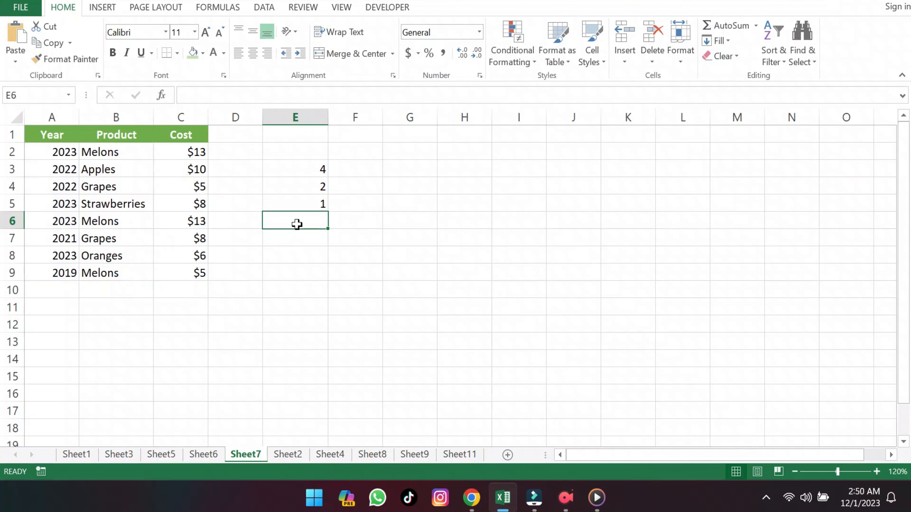
left_click(313, 204)
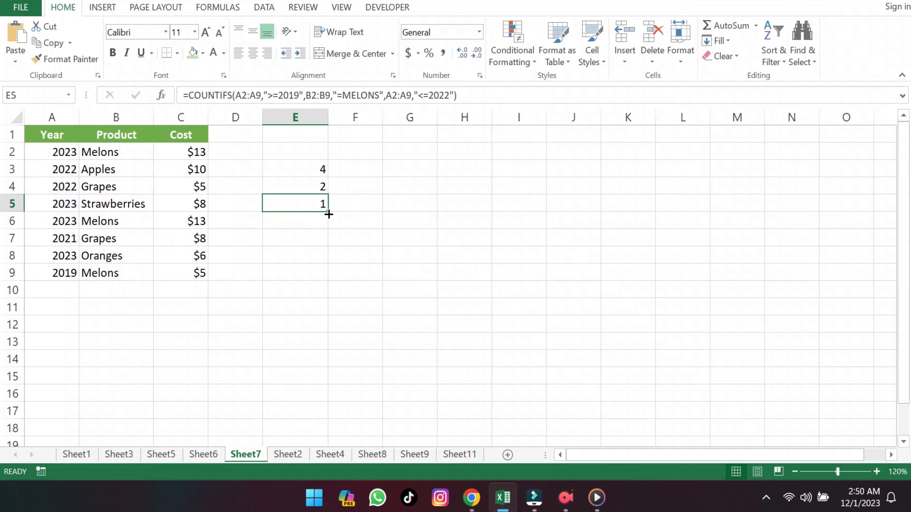